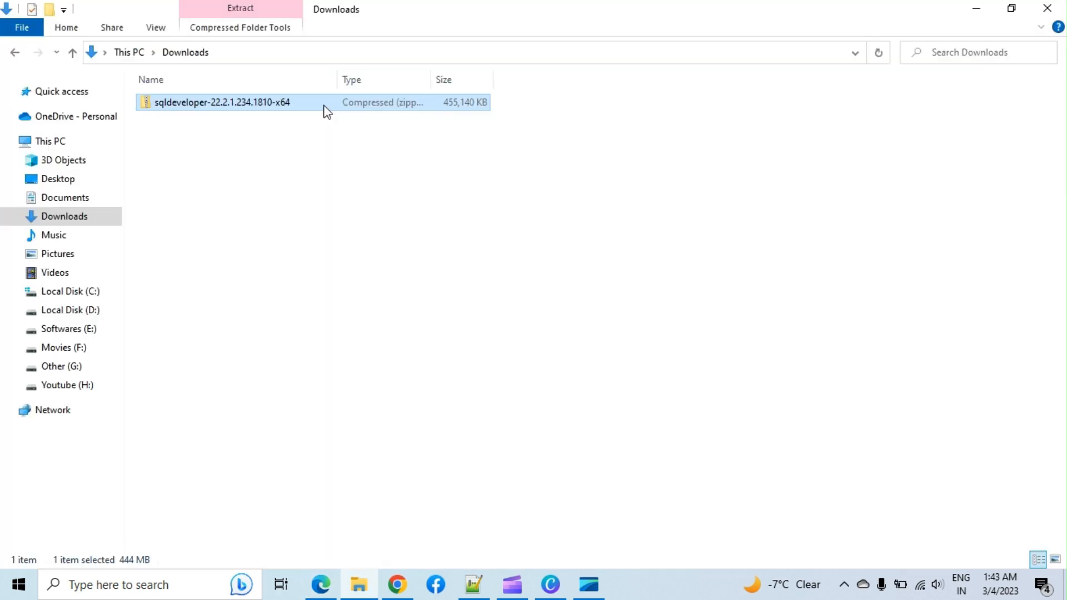
Step: Extract all files from the sqldeveloper-22.2.1.234.1810-x64 archive in Downloads
right_click(323, 110)
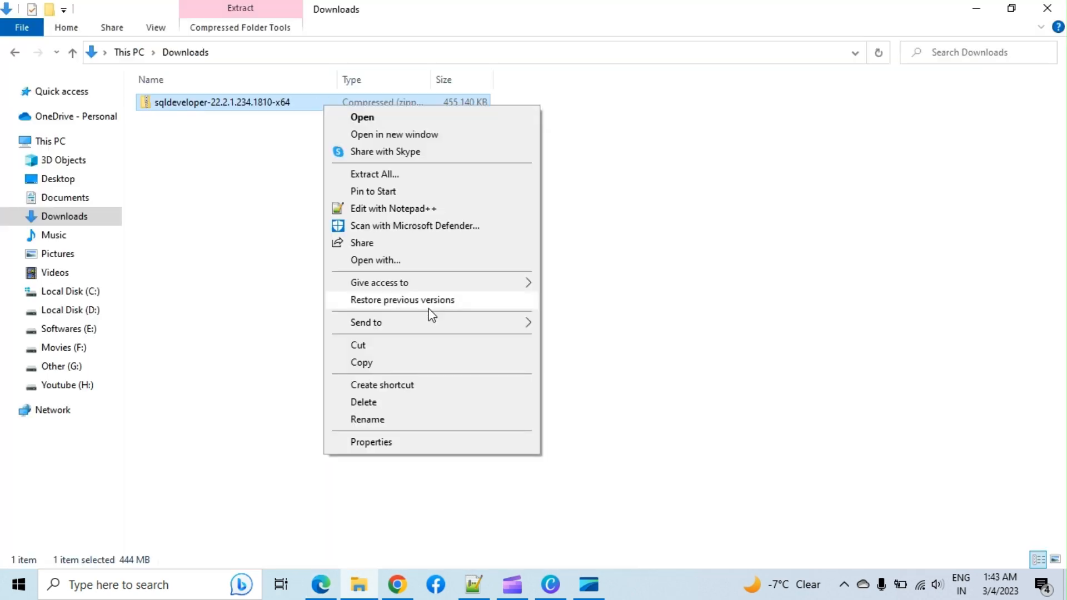
click(411, 172)
click(675, 444)
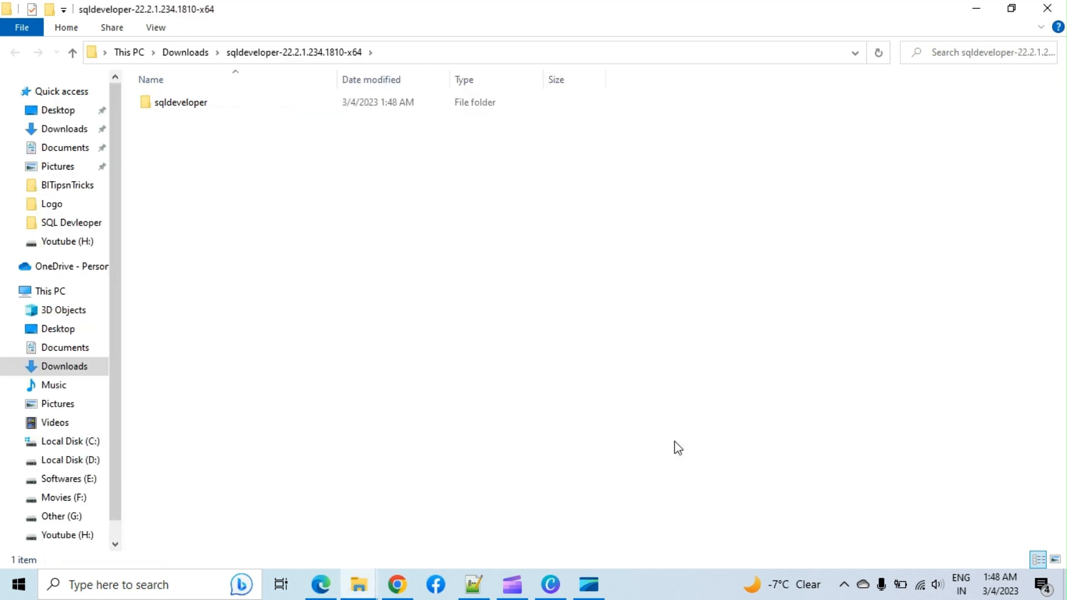
Step: Open the extracted sqldeveloper folder and launch the sqldeveloper application
click(331, 107)
double_click(331, 108)
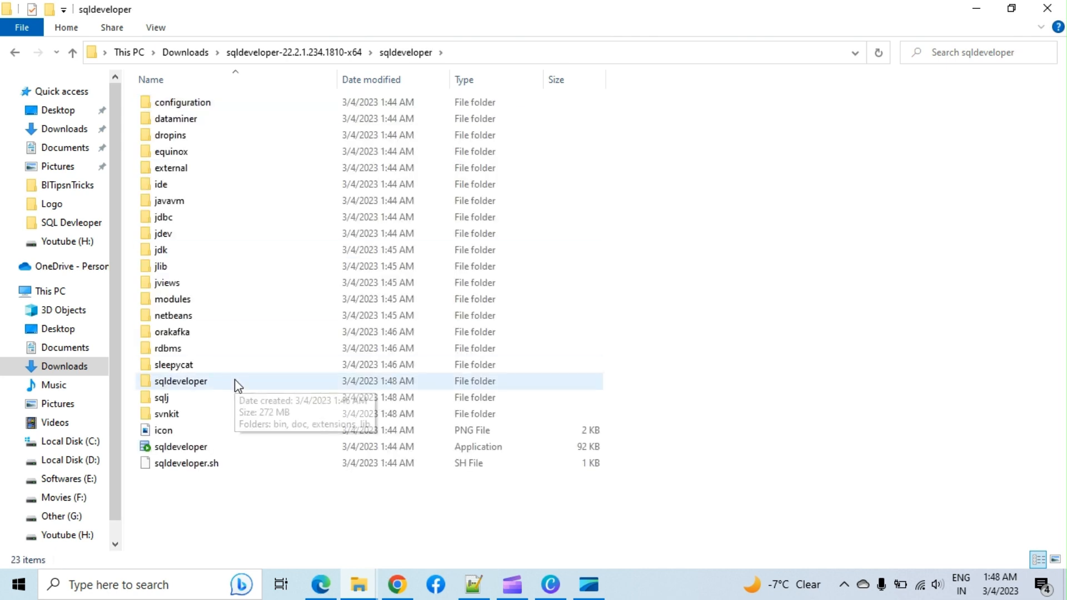
click(227, 456)
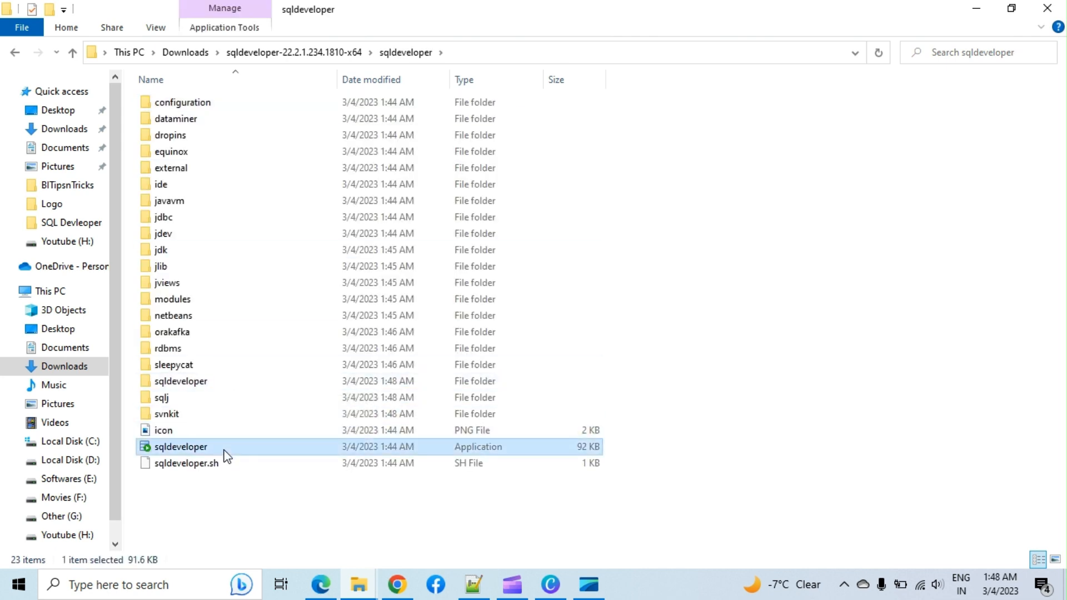
double_click(226, 455)
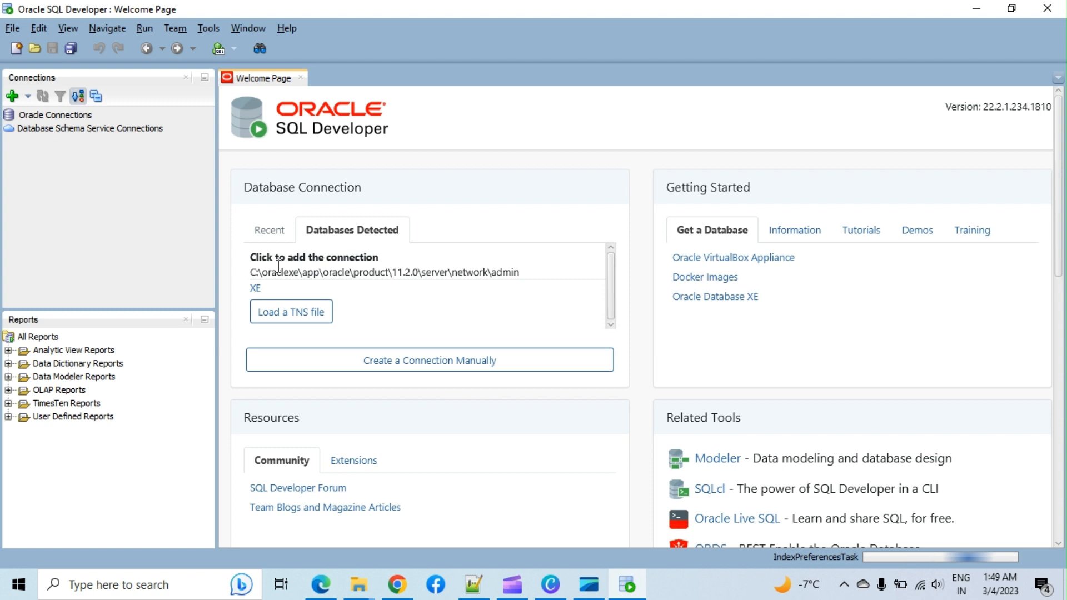
Step: Copy the detected database's network\admin path from the Welcome Page and open that folder in File Explorer
triple_click(251, 273)
key(ctrl+c)
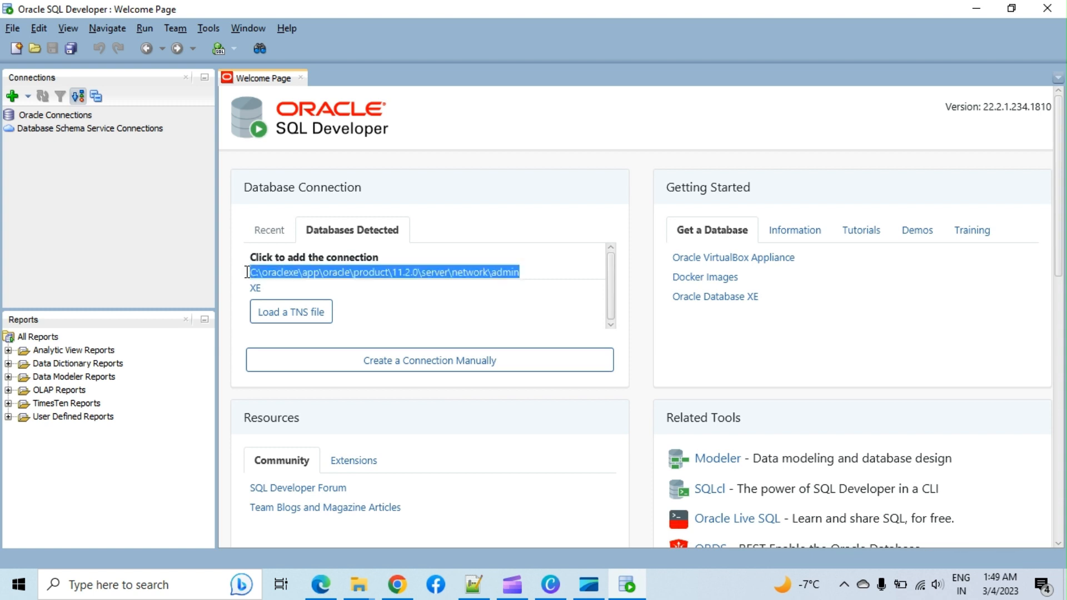
click(360, 589)
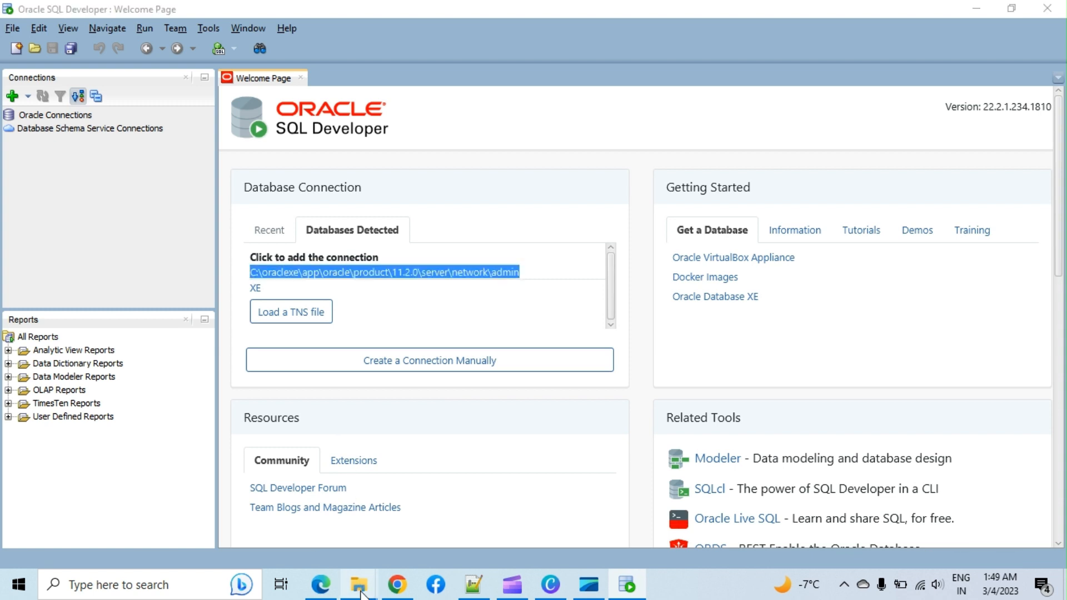
click(440, 517)
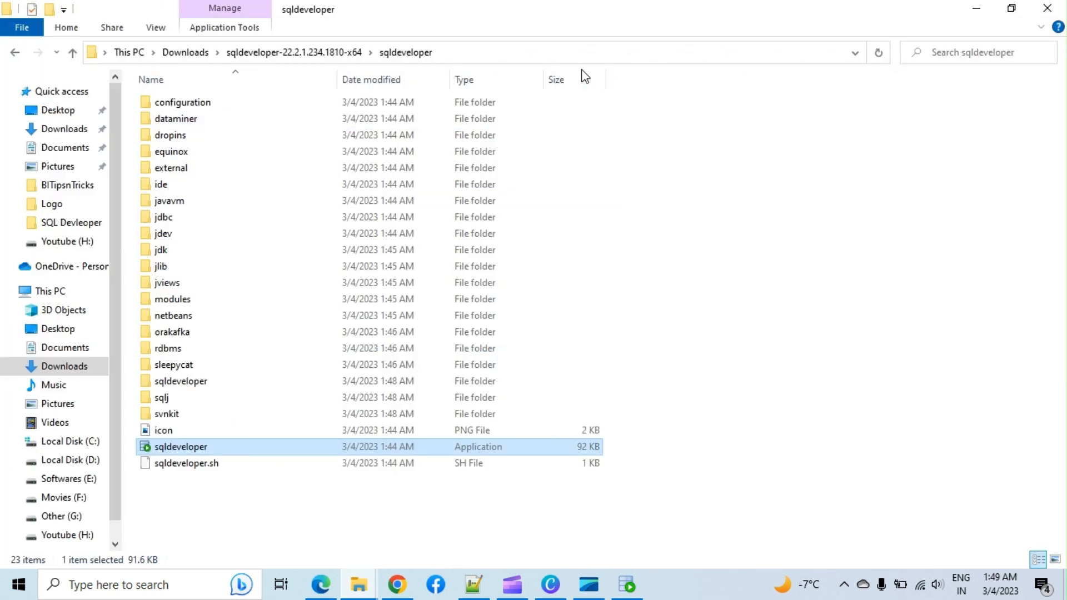
click(595, 57)
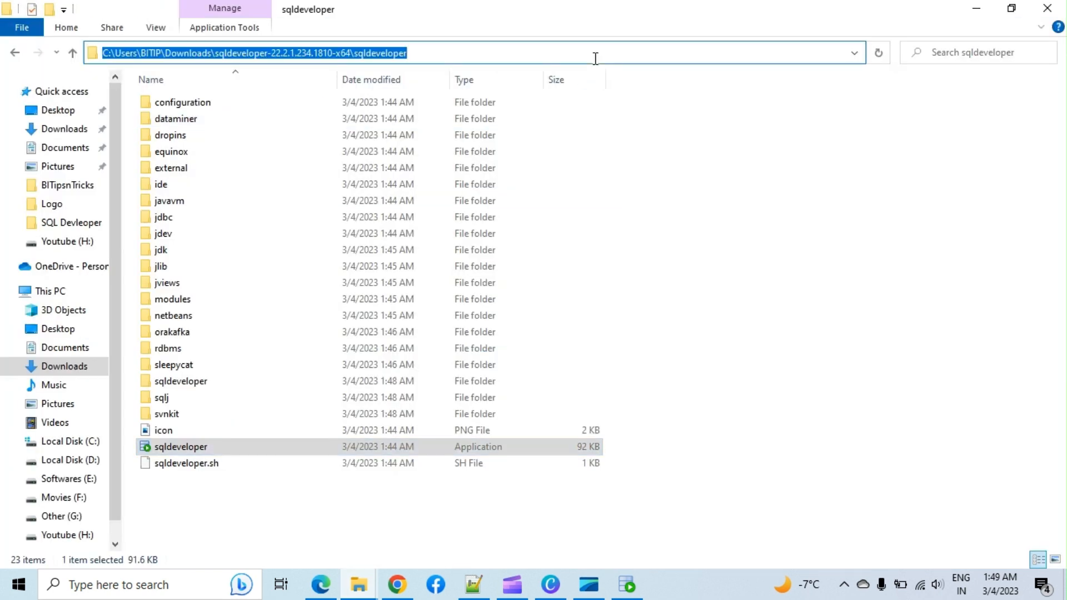
key(ctrl+v)
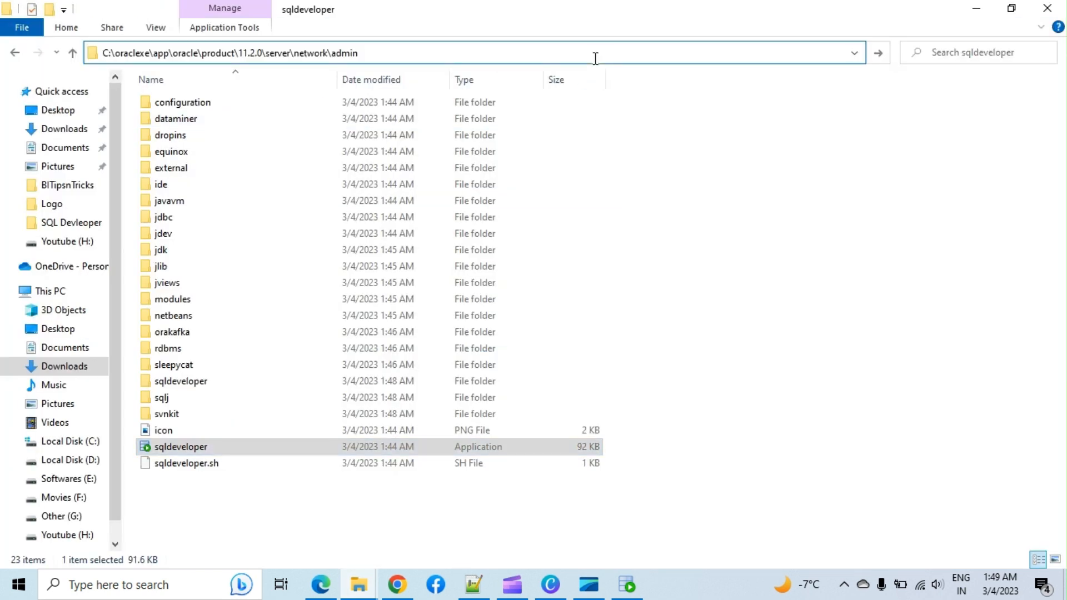
key(Return)
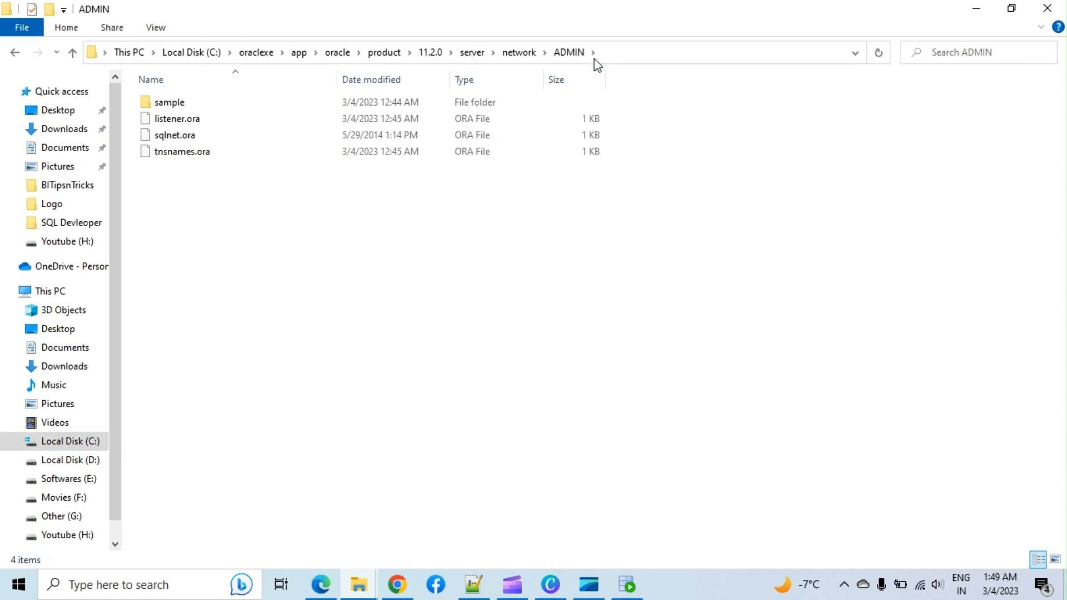
Step: Open the tnsnames.ora file from the ADMIN folder in Notepad++
click(347, 152)
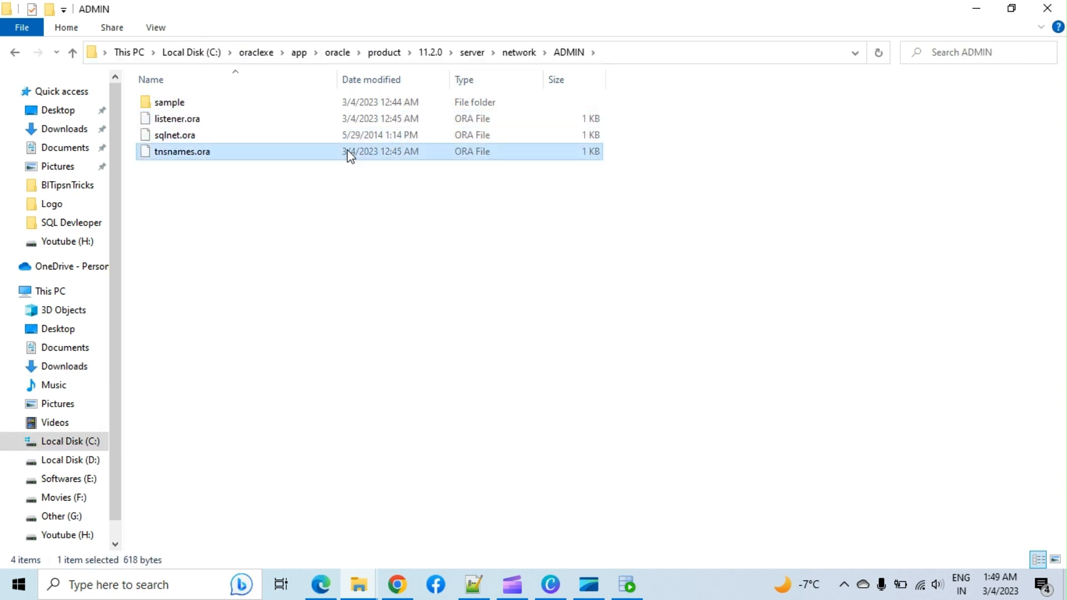
right_click(347, 149)
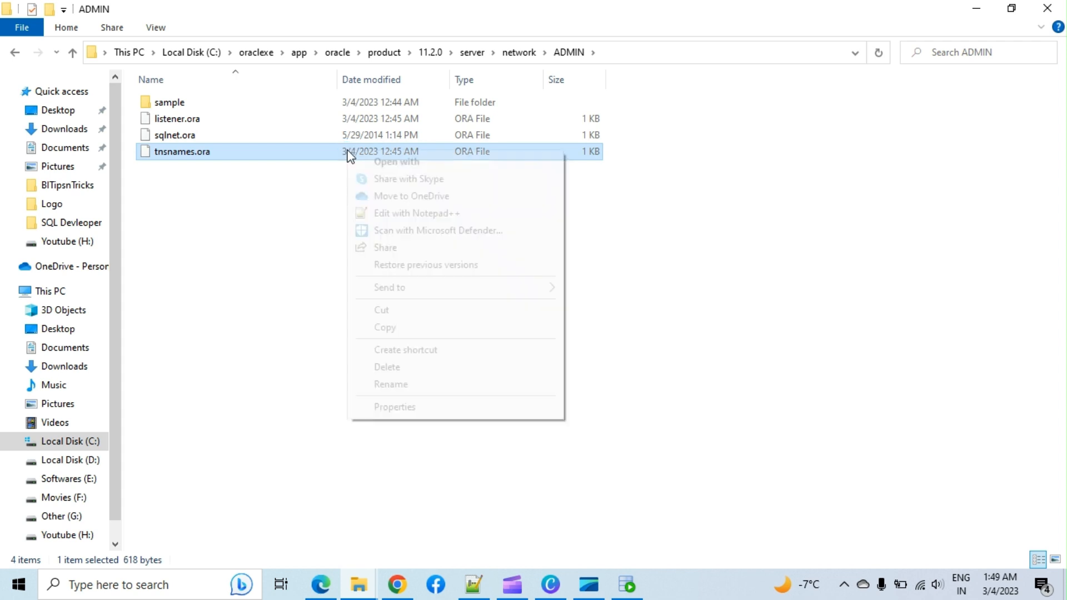
click(385, 213)
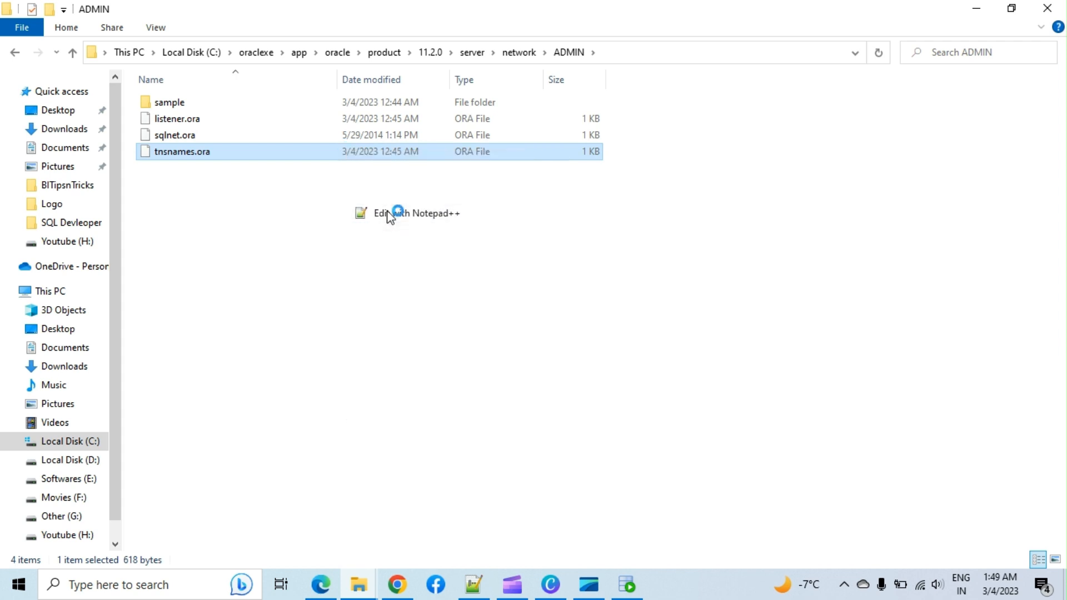
click(388, 232)
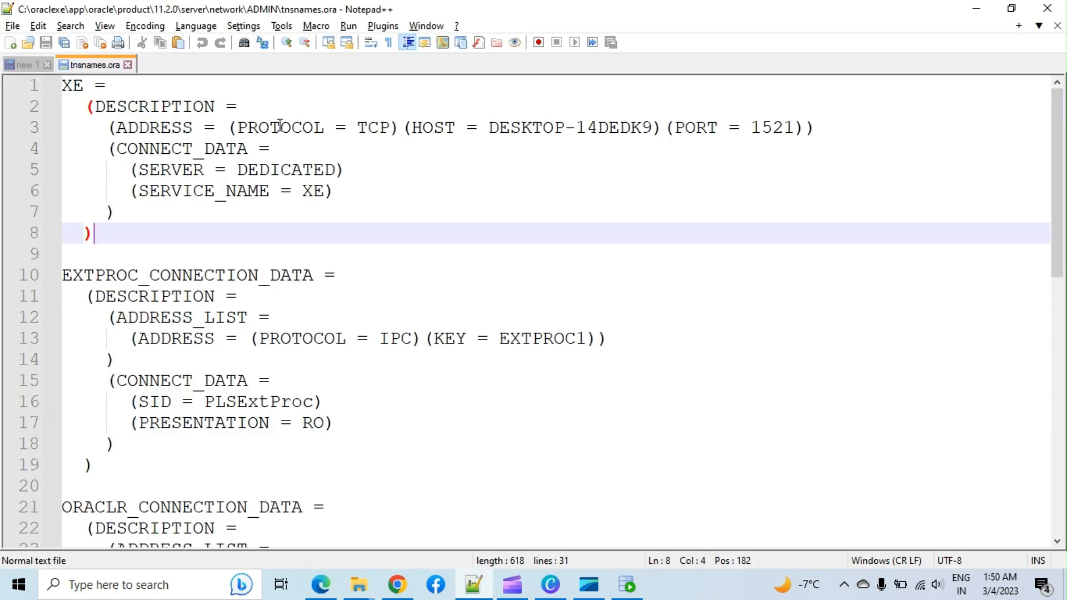
Step: Examine the protocol, host, port and service name in the XE entry of tnsnames.ora
double_click(280, 125)
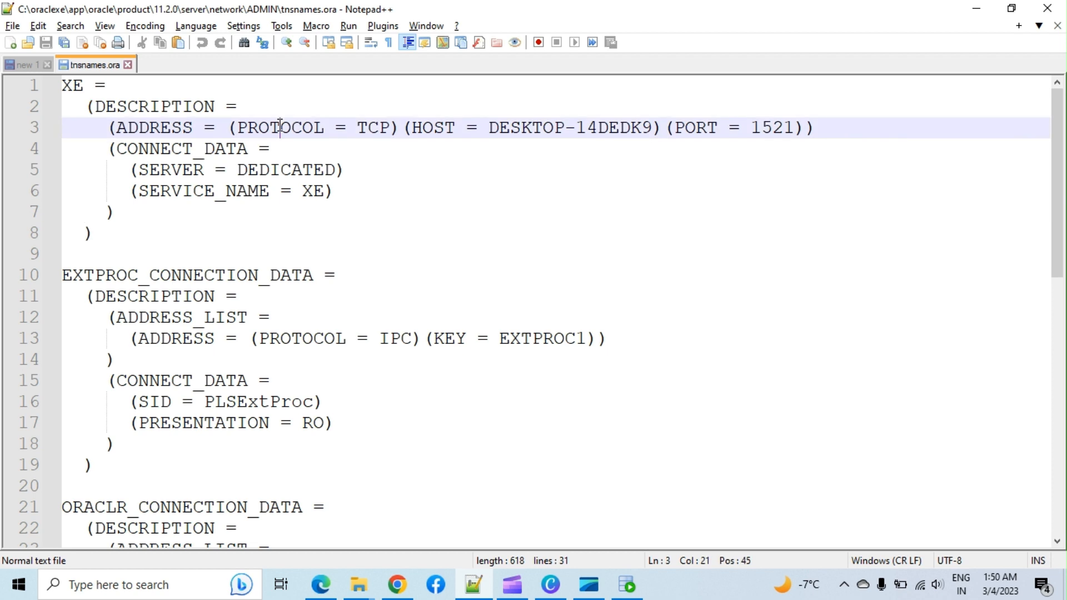
double_click(444, 127)
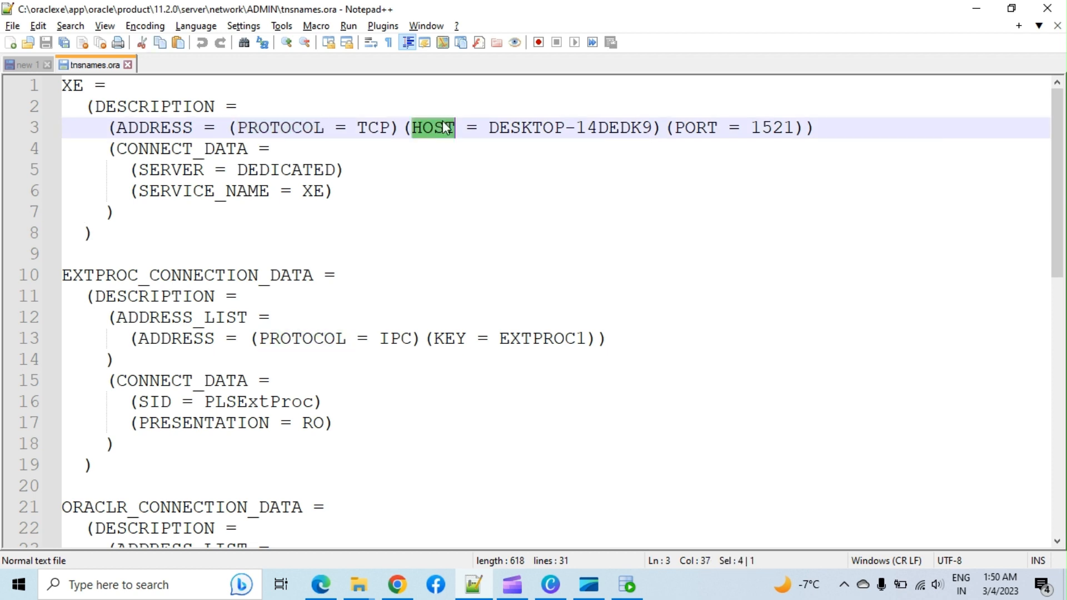
double_click(682, 131)
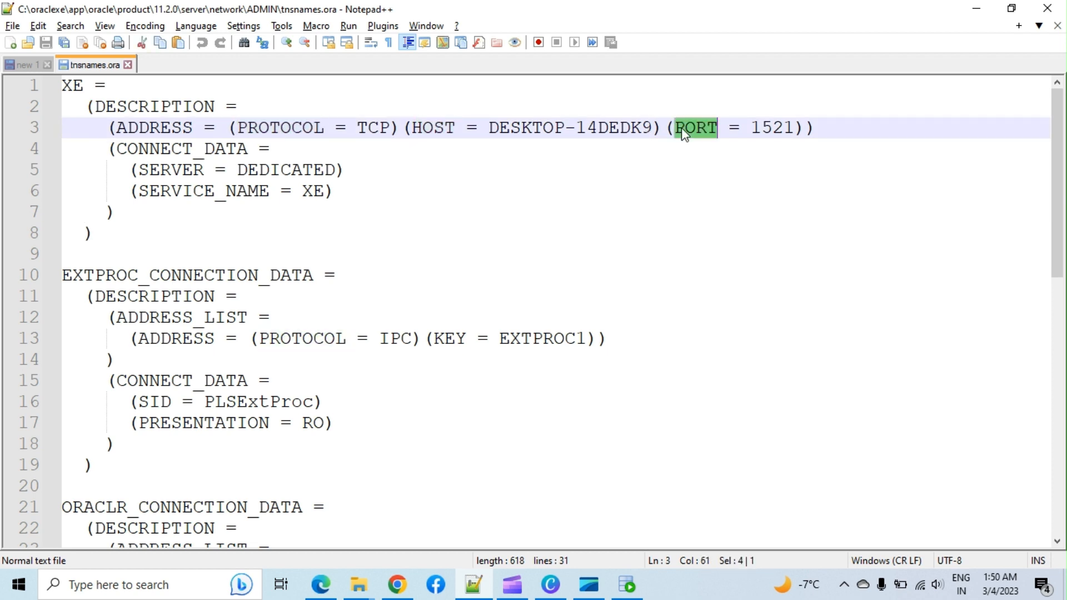
double_click(176, 193)
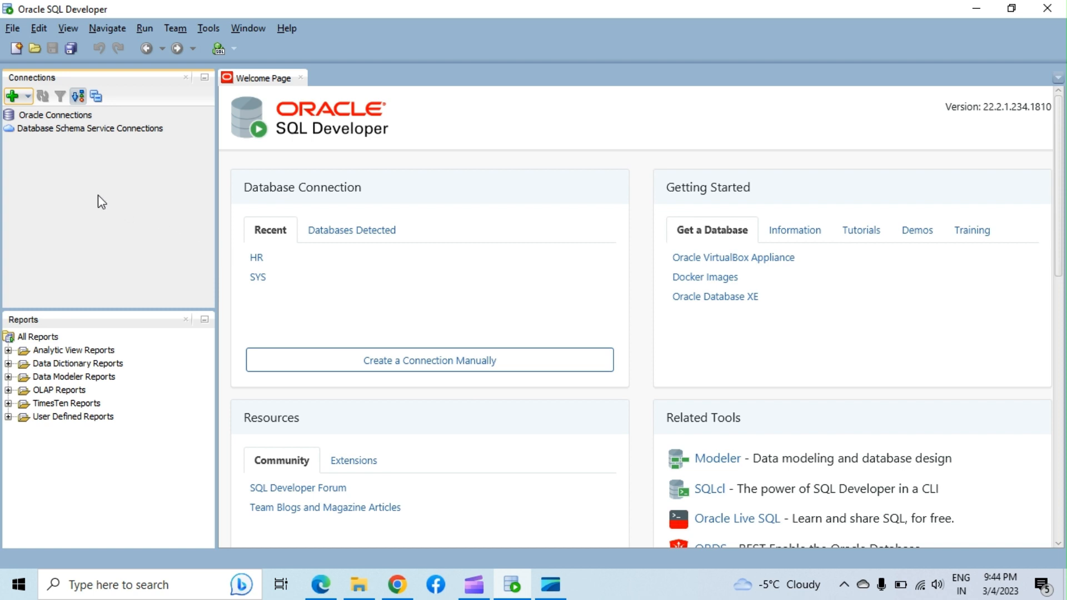
Step: Start a new SQL Developer connection named SYS with username SYS, the account password, role SYSDBA and Save Password enabled
click(11, 97)
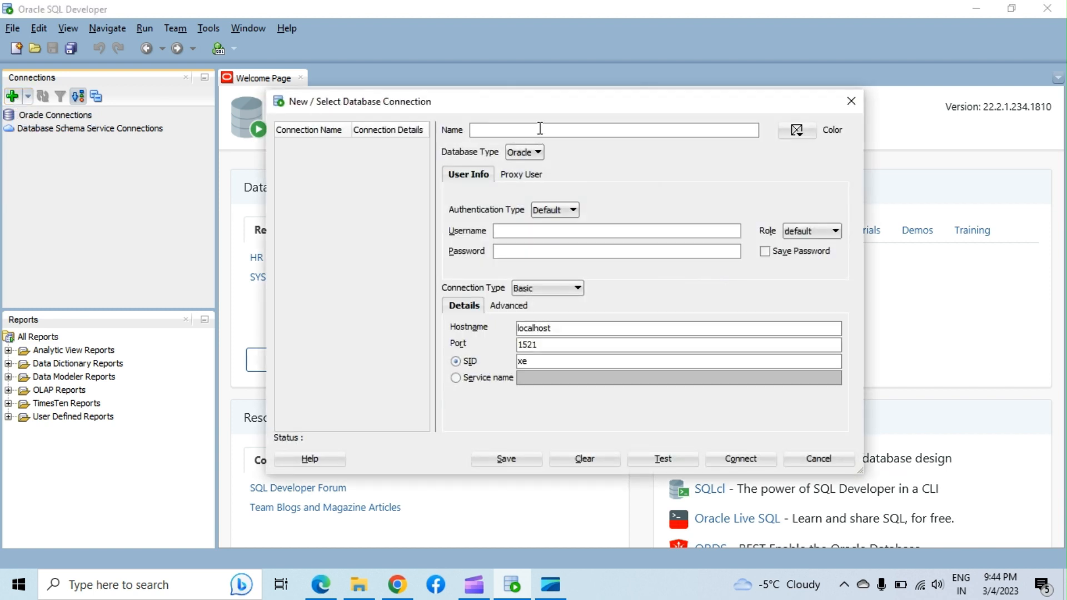
text(SYS)
click(537, 232)
text(SYS)
click(537, 251)
text(••••••)
click(806, 231)
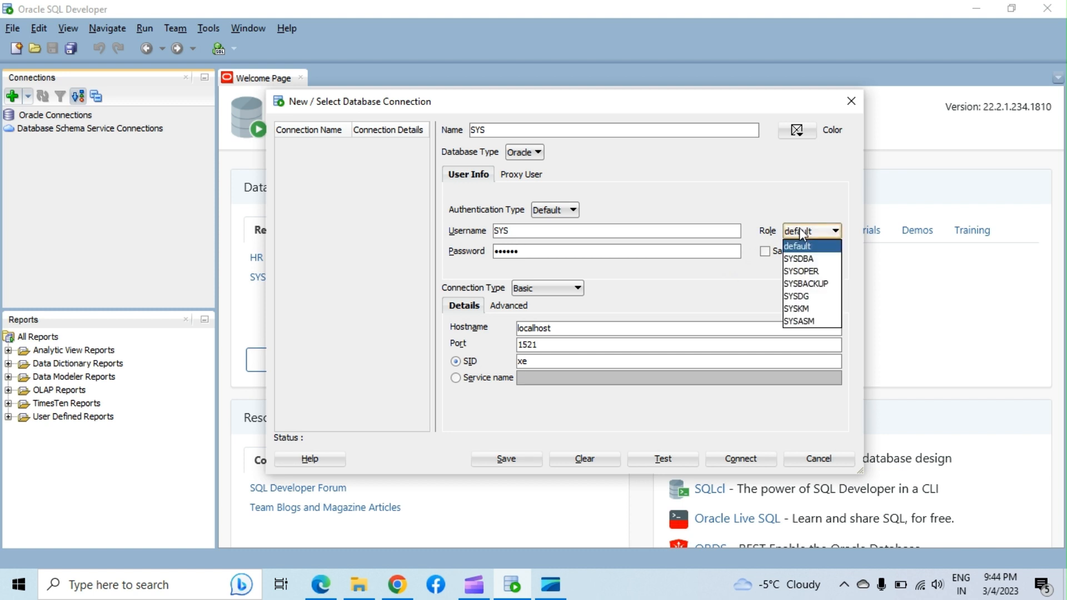
click(803, 259)
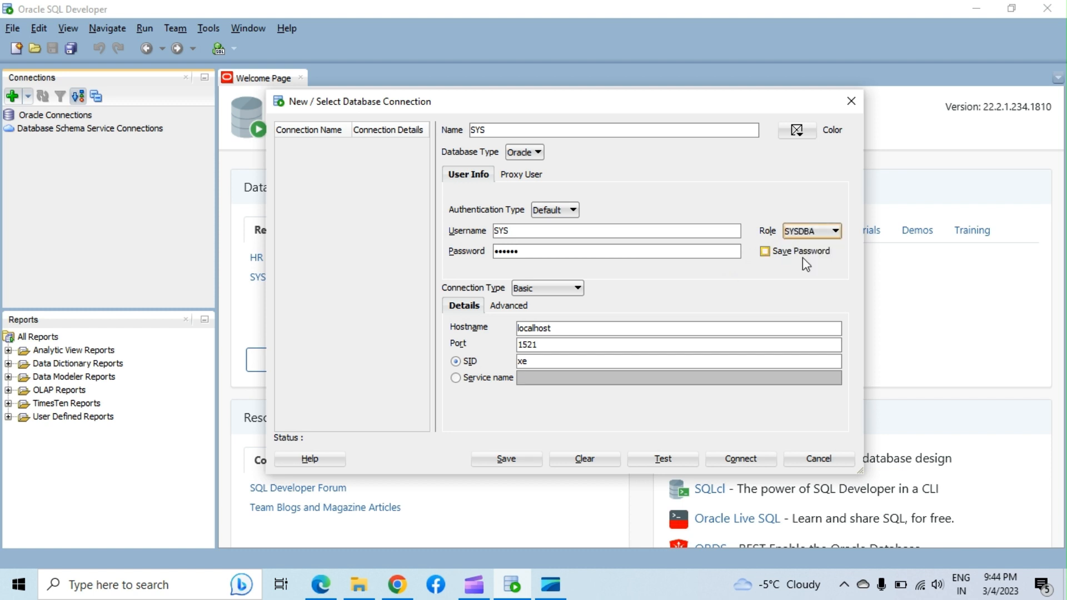
click(798, 256)
Step: Set the connection type to TNS and the network alias to XE
click(572, 289)
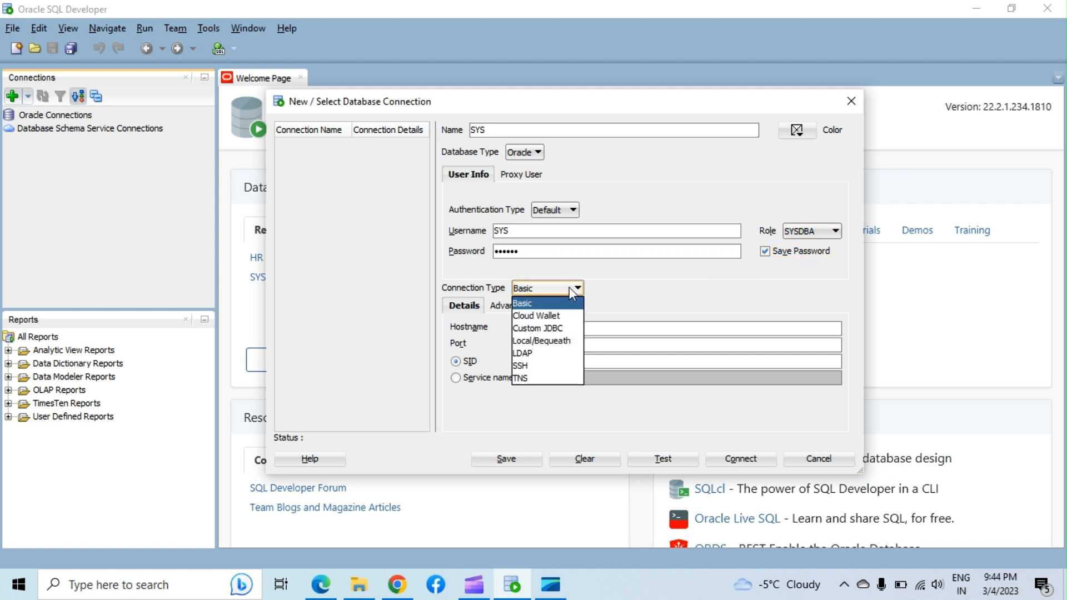
click(548, 379)
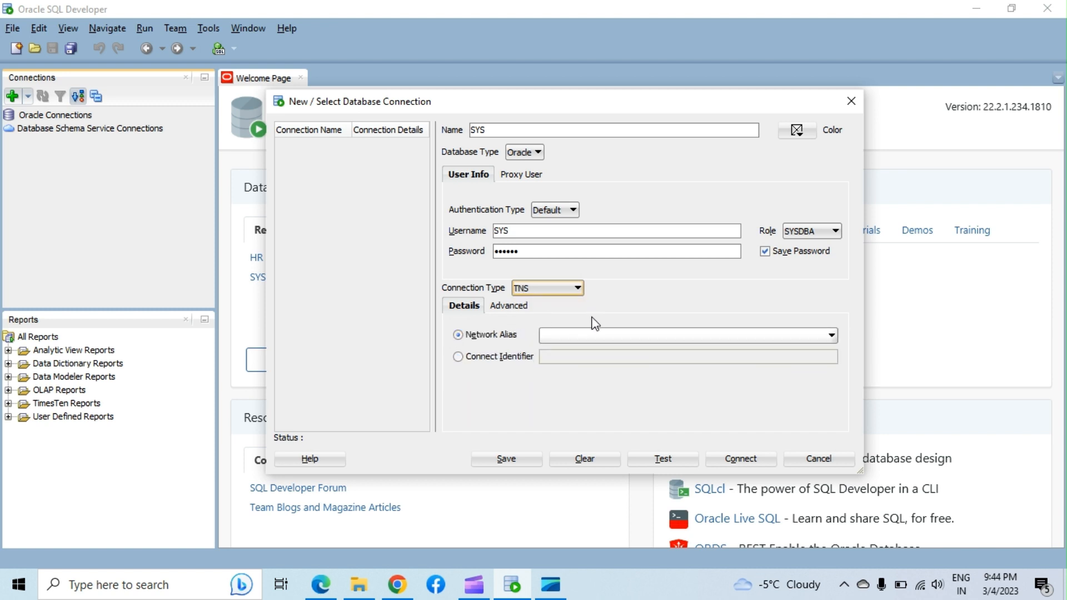
click(647, 337)
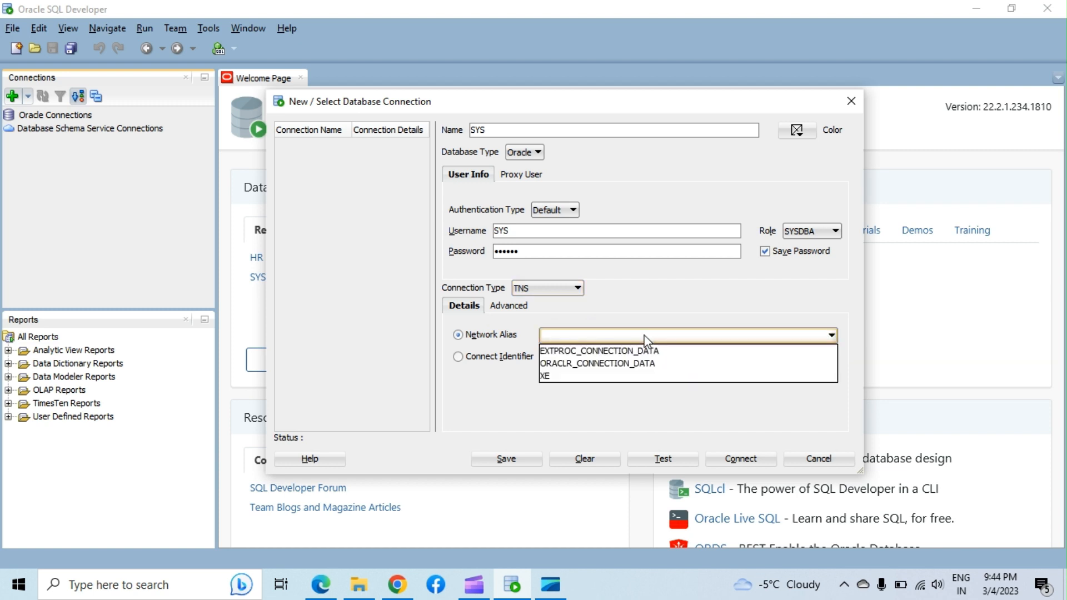
click(620, 376)
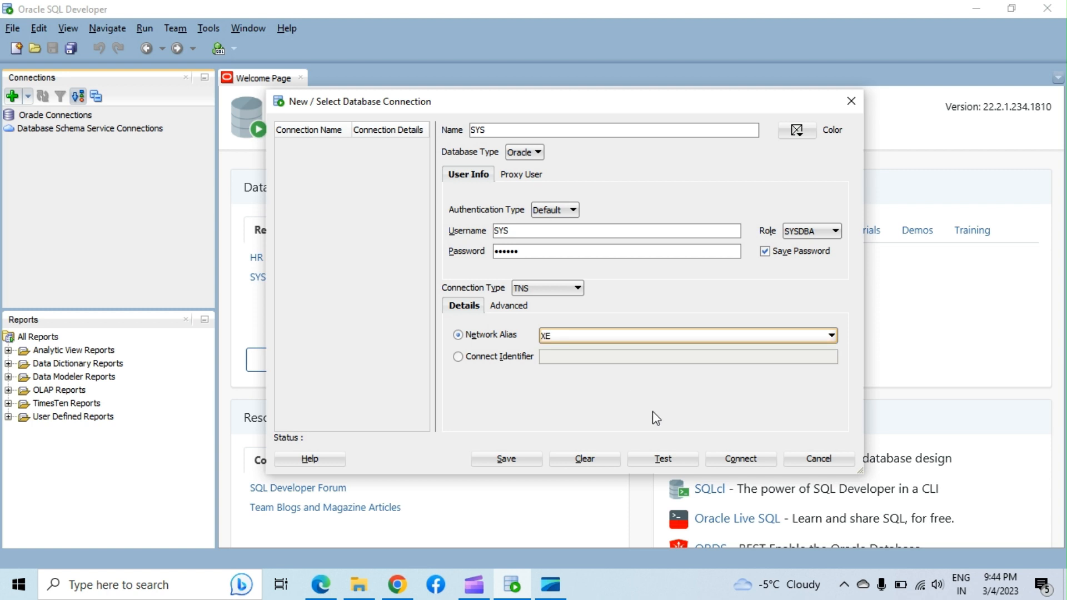
Step: Test and save the SYS connection, and connect to the database with it
click(655, 459)
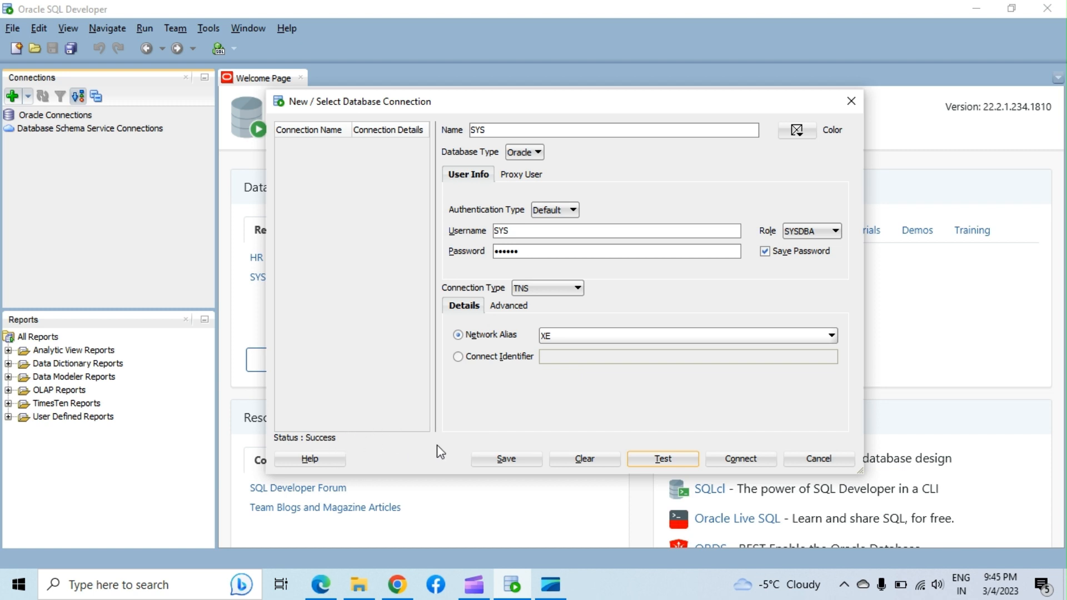
click(492, 460)
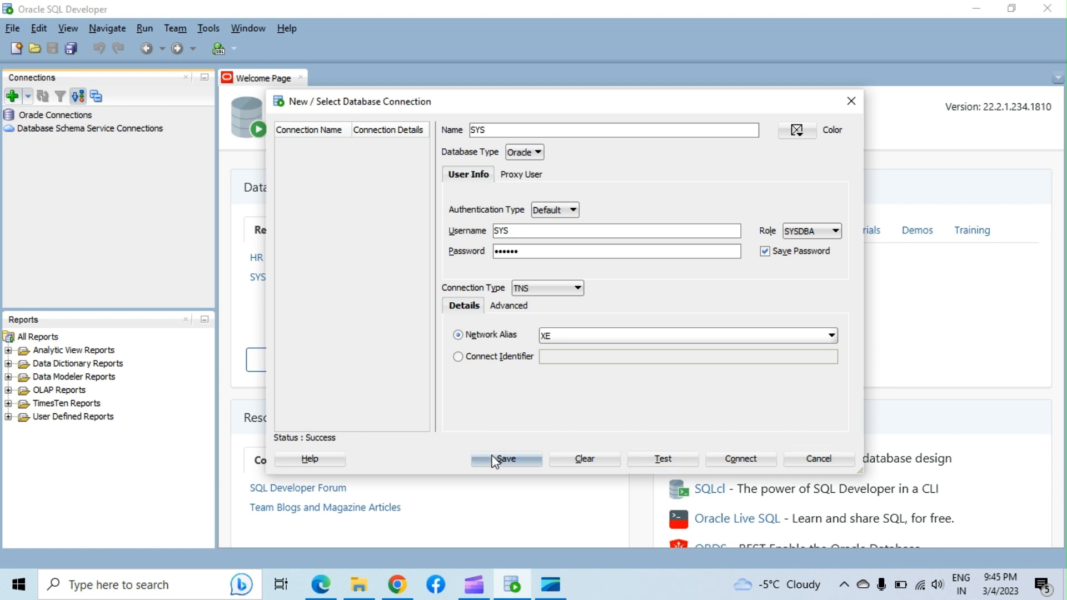
click(739, 459)
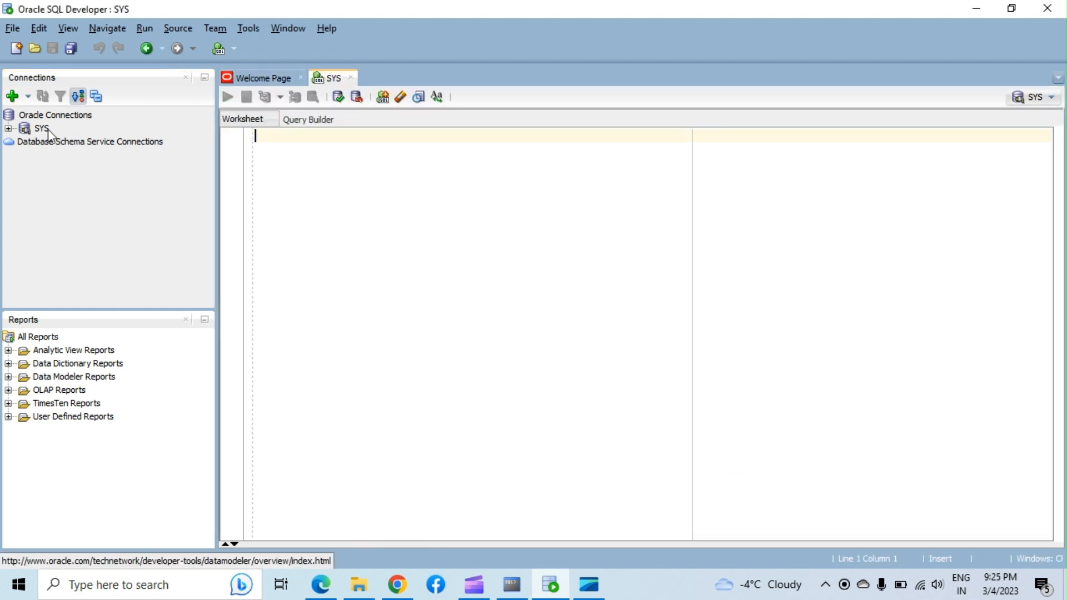
Step: Browse the SYS connection's Other Users and expand the HR user's tables
click(8, 129)
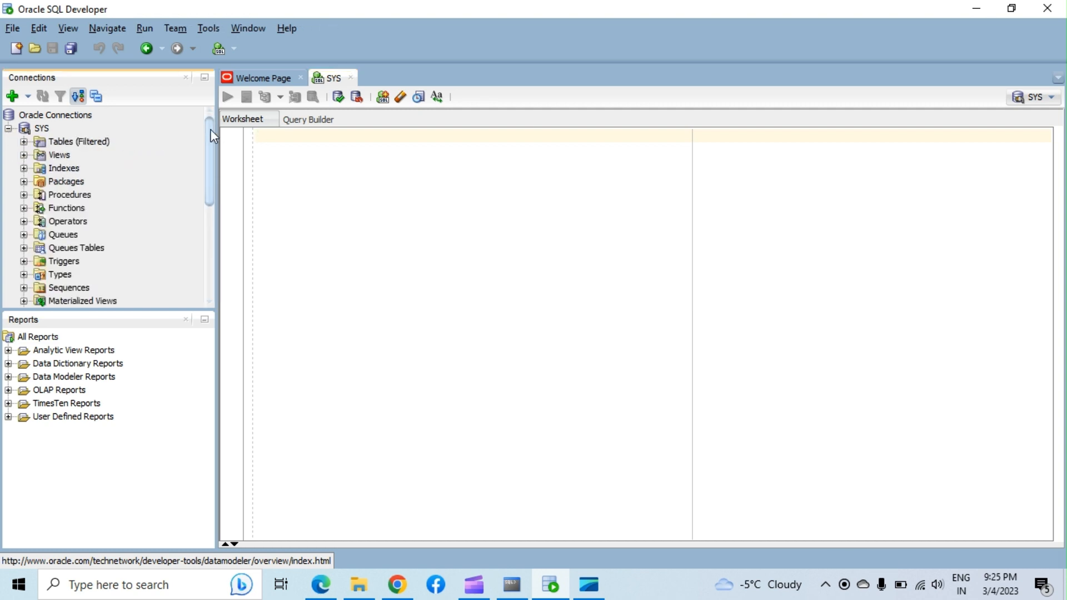
drag(210, 129, 207, 245)
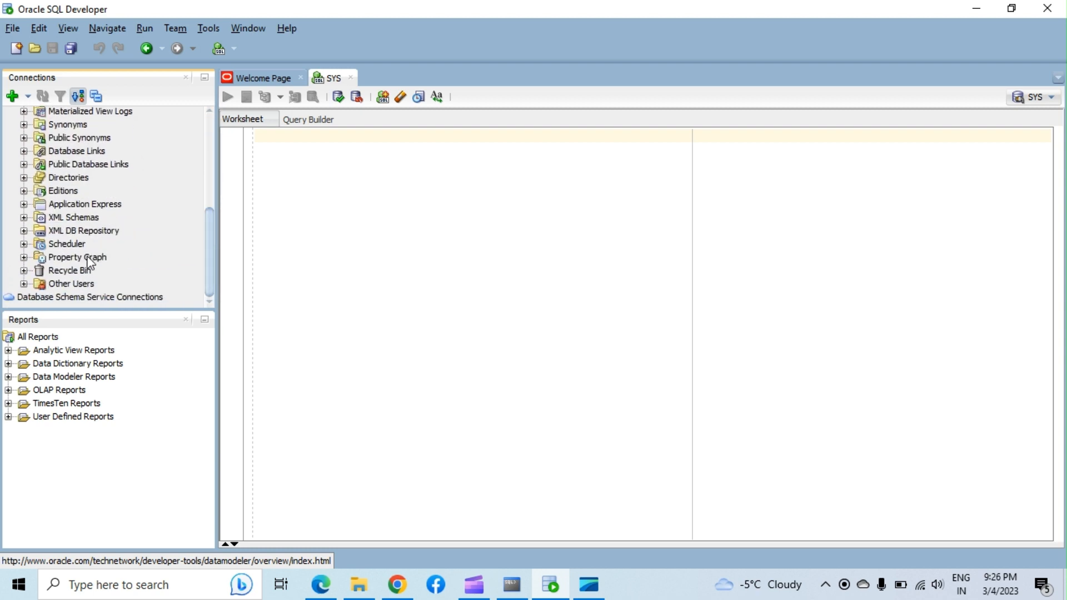
click(24, 284)
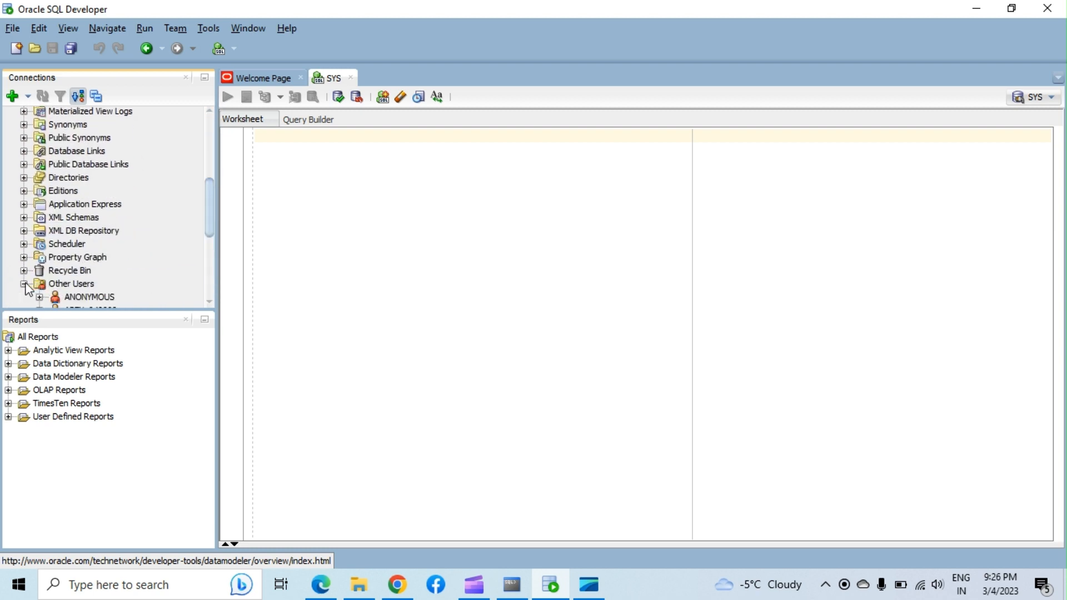
drag(212, 209, 213, 252)
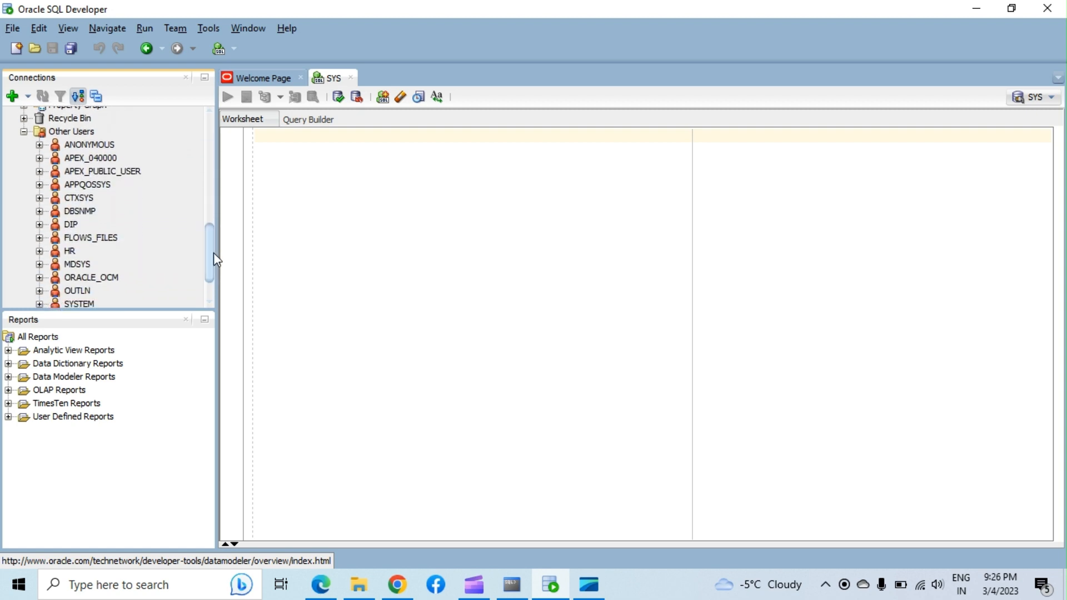
click(39, 251)
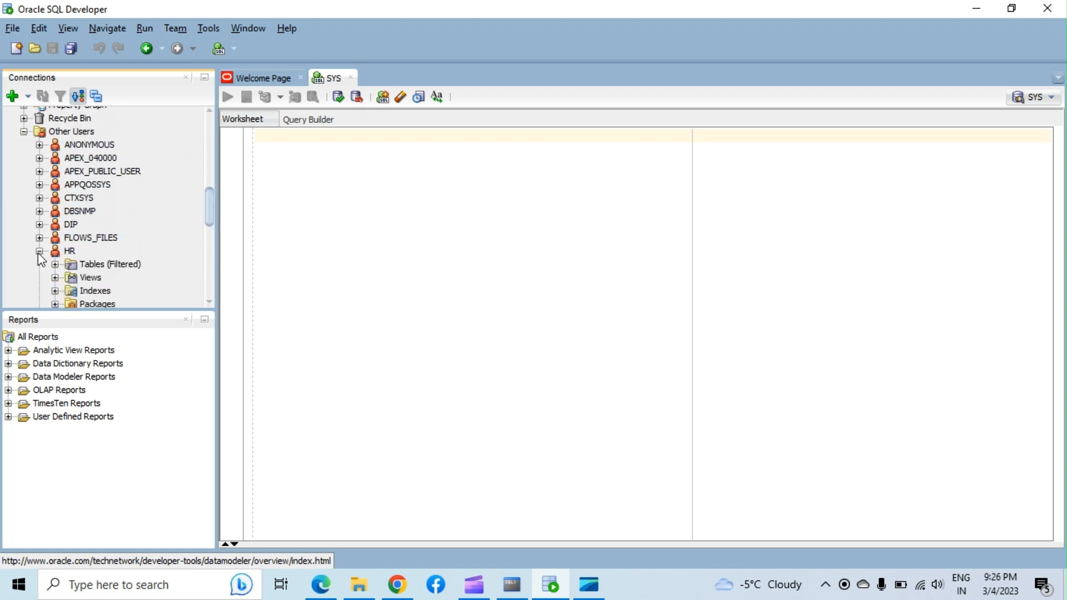
click(55, 264)
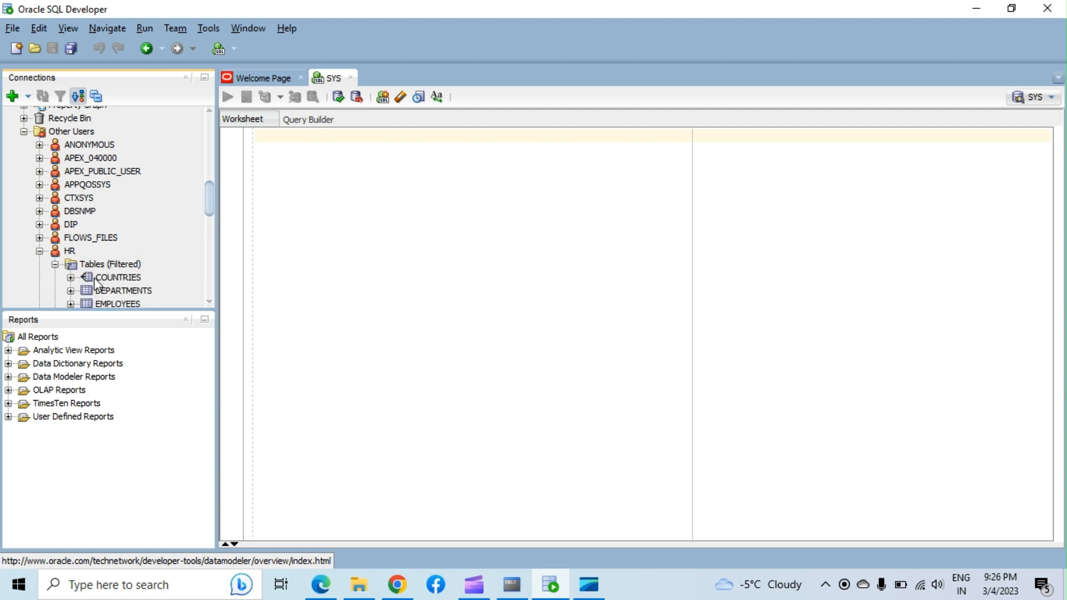
Step: Query all rows of the HR employees table with SELECT * FROM HR.EMPLOYEES; in the SYS worksheet and enlarge the result area
drag(216, 212, 216, 232)
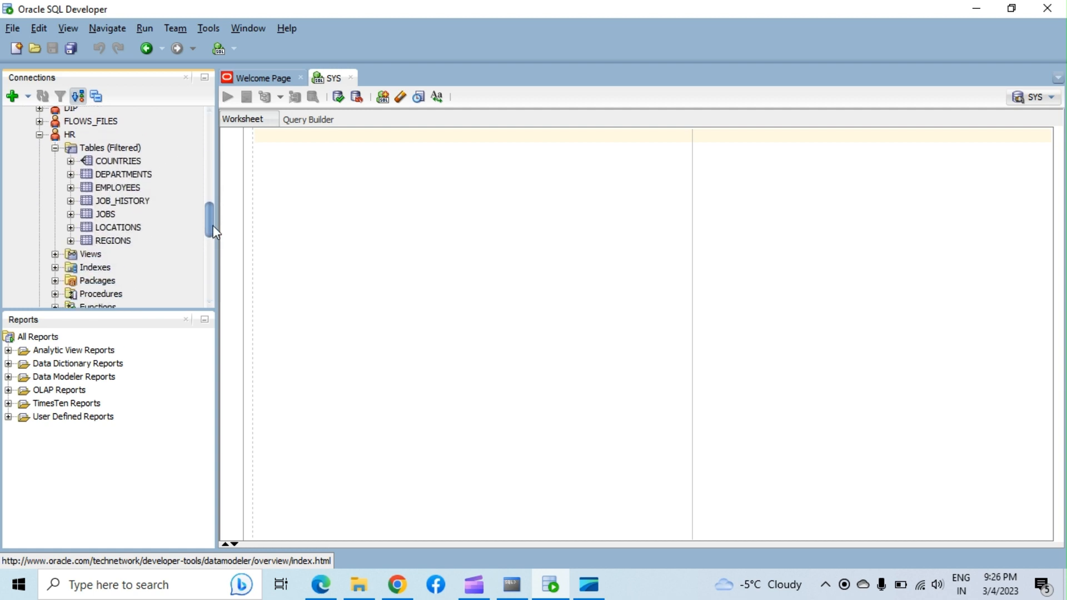
click(284, 181)
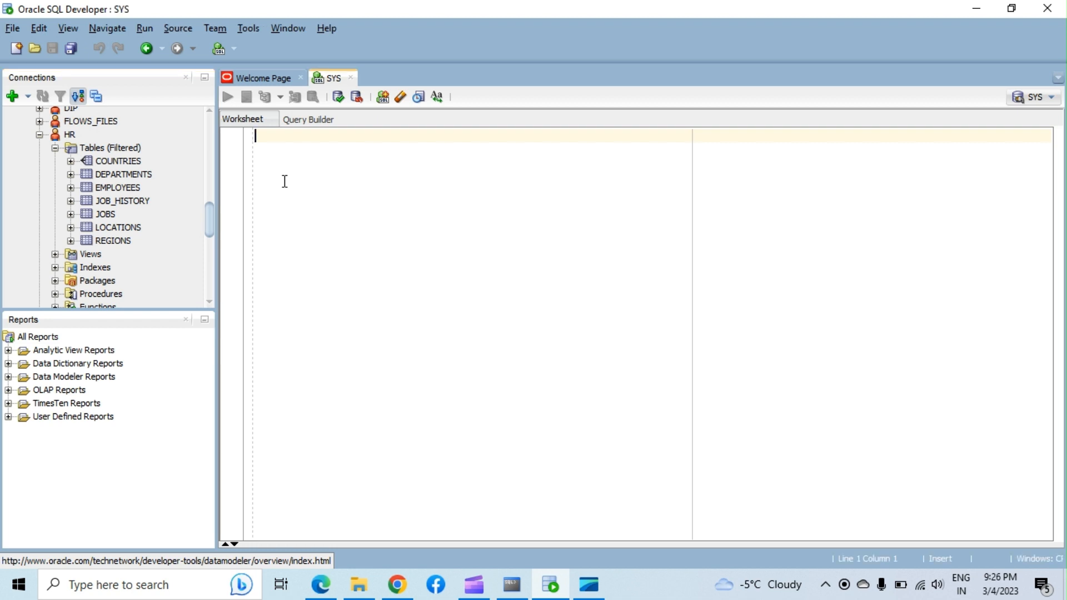
text(SE)
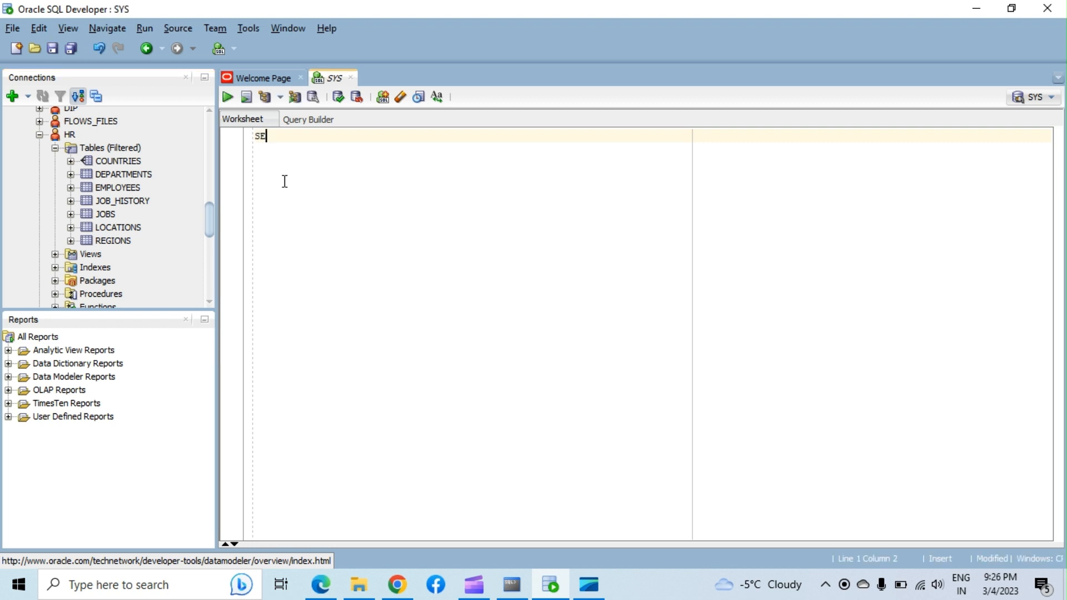
text(LECT * FROM HR.EMPL)
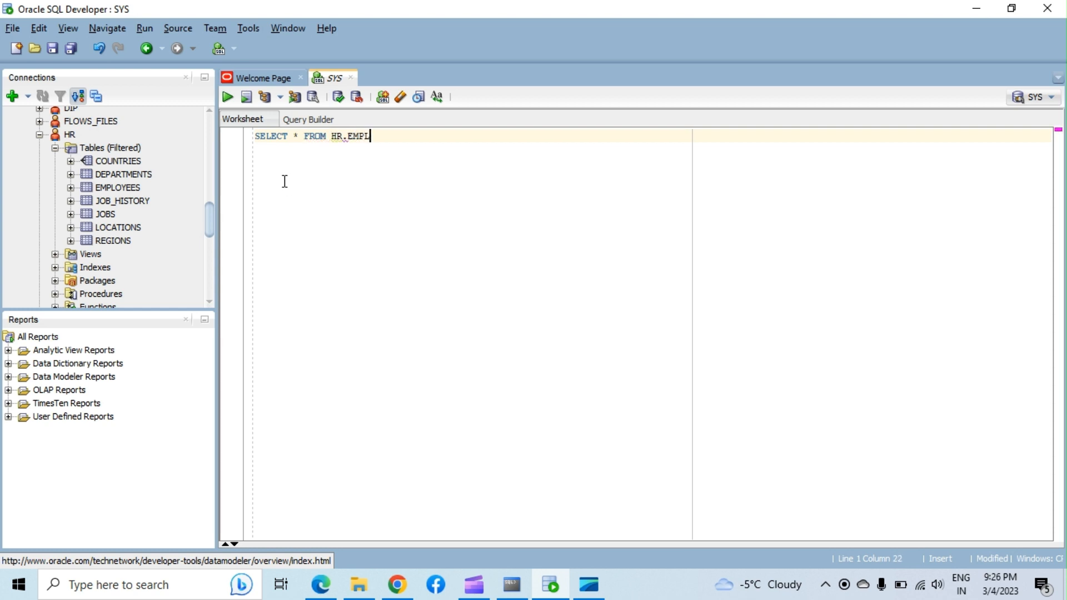
text(OYEES;)
click(228, 97)
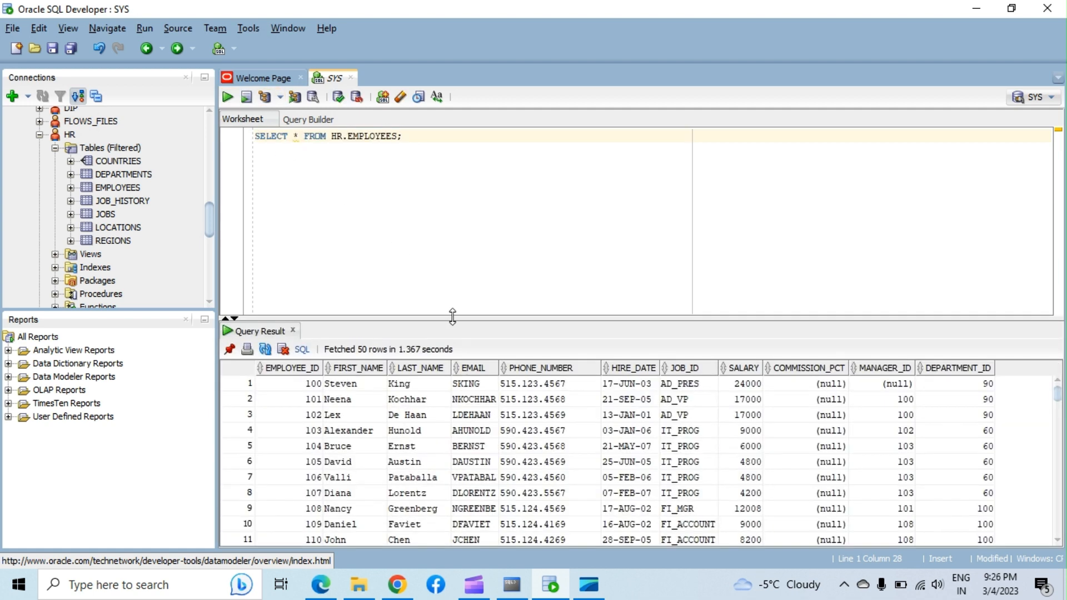
drag(455, 309, 465, 285)
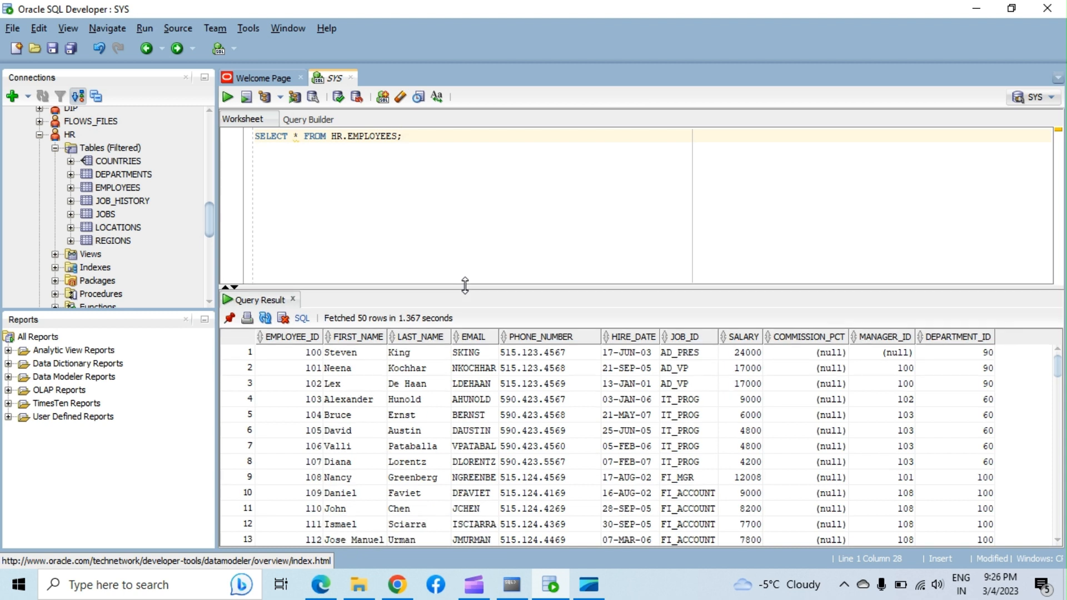